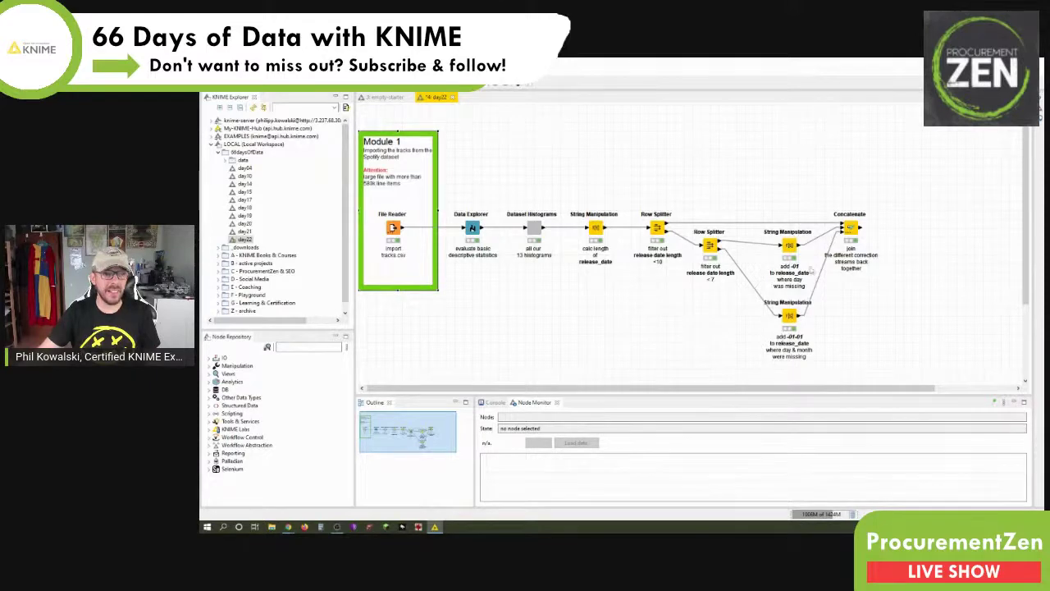
Open the Concatenate node's Concatenated table and widen the release_date column to show full dates.
click(849, 230)
right_click(851, 232)
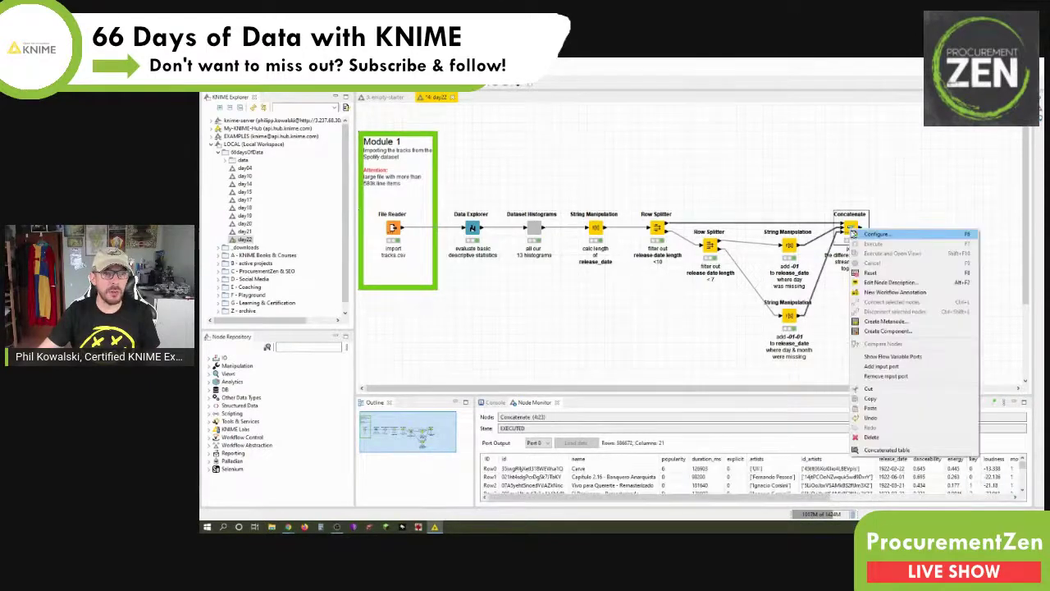
click(905, 452)
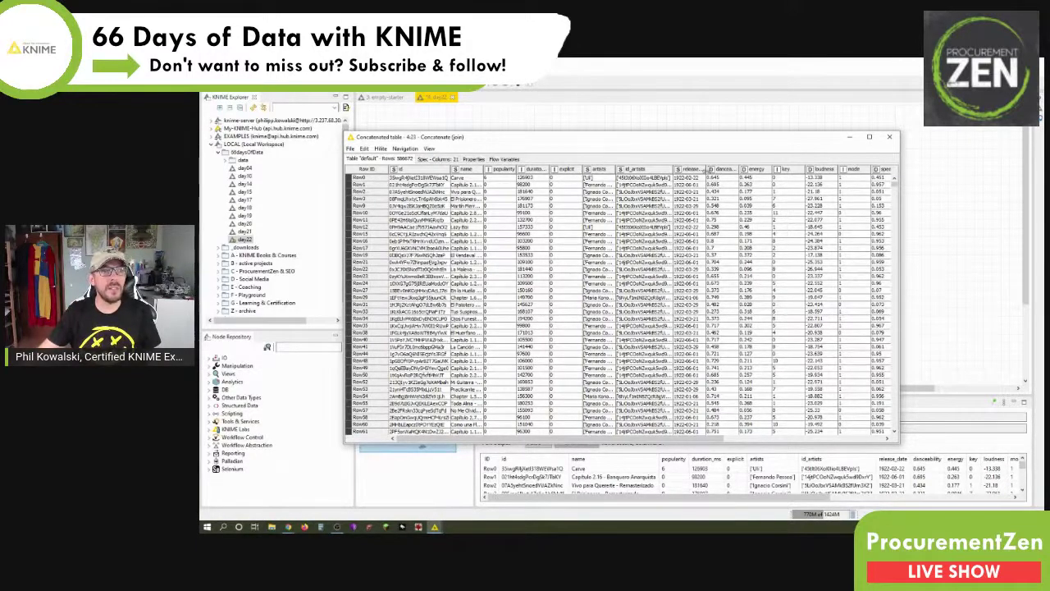
drag(708, 169, 764, 169)
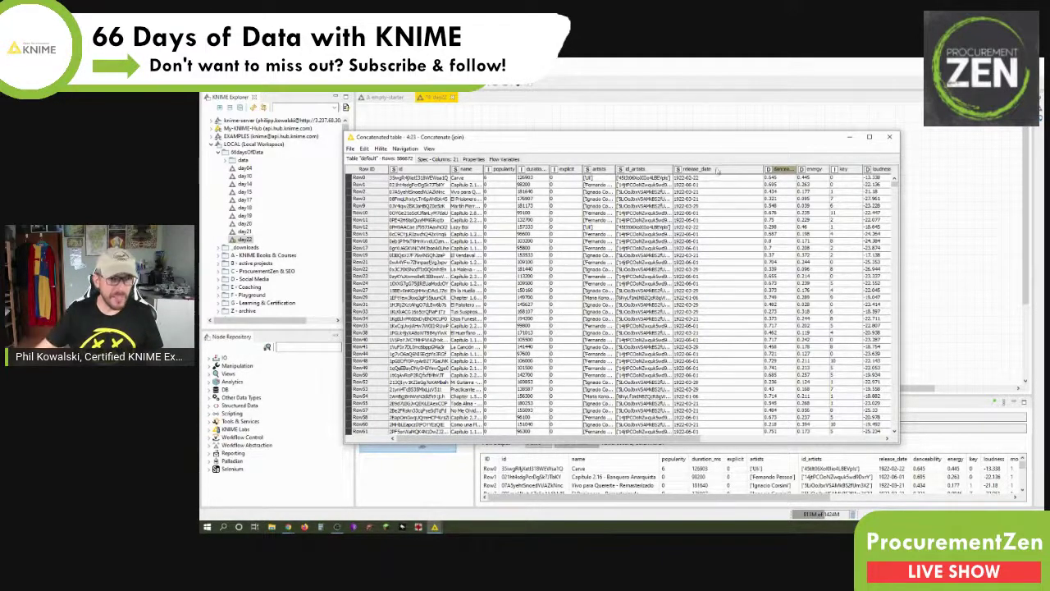
Sort the concatenated tracks by release_date, scroll through the rows, then close the table.
click(701, 169)
right_click(702, 169)
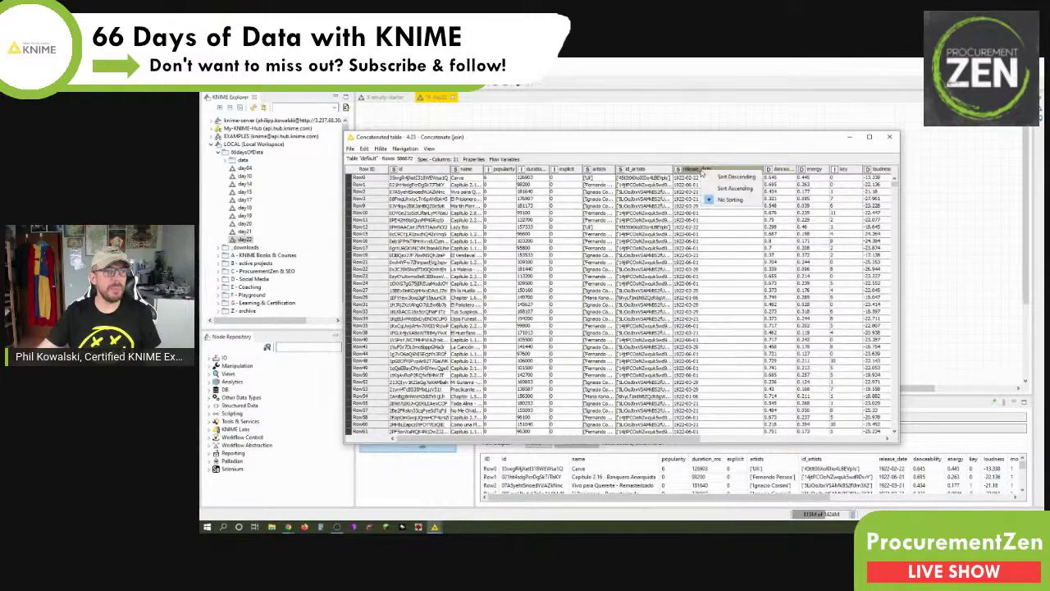
click(714, 176)
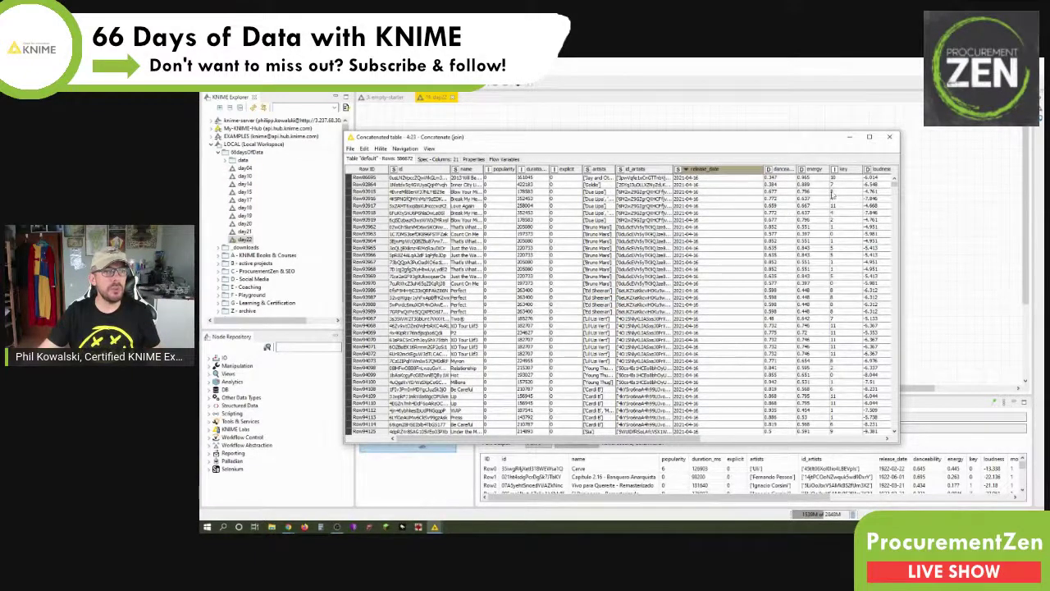
drag(896, 188, 894, 427)
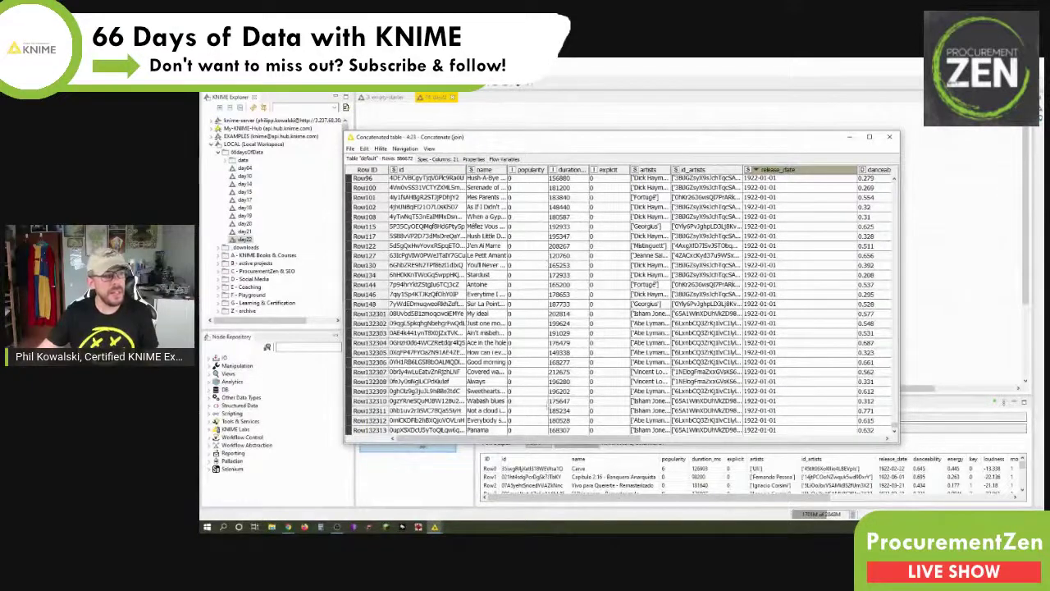
drag(569, 442, 654, 444)
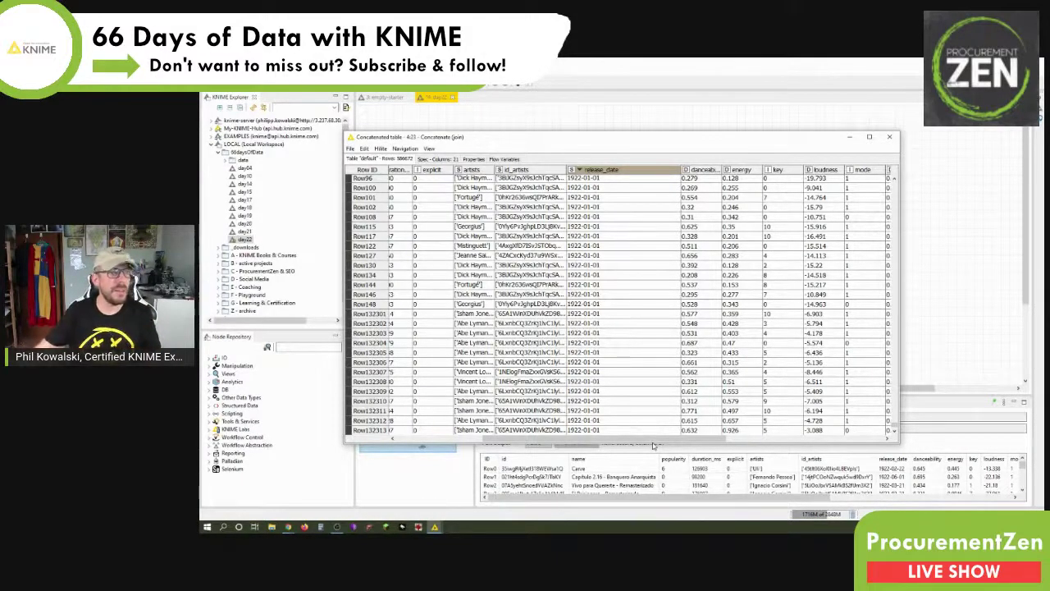
click(891, 139)
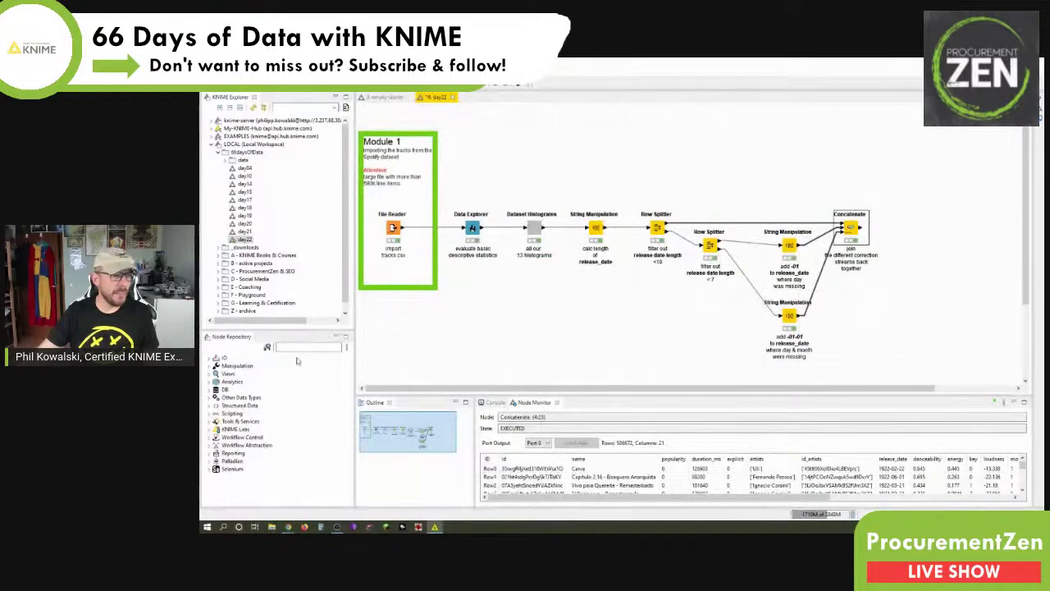
Search 'string to da' and place a String to Date&Time node after Concatenate.
click(308, 348)
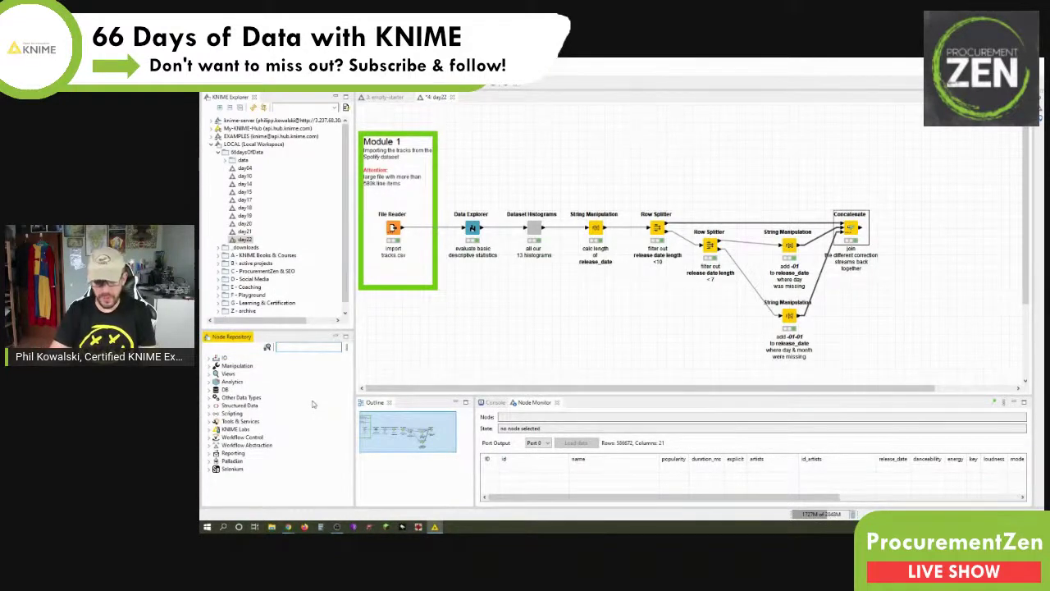
text(string)
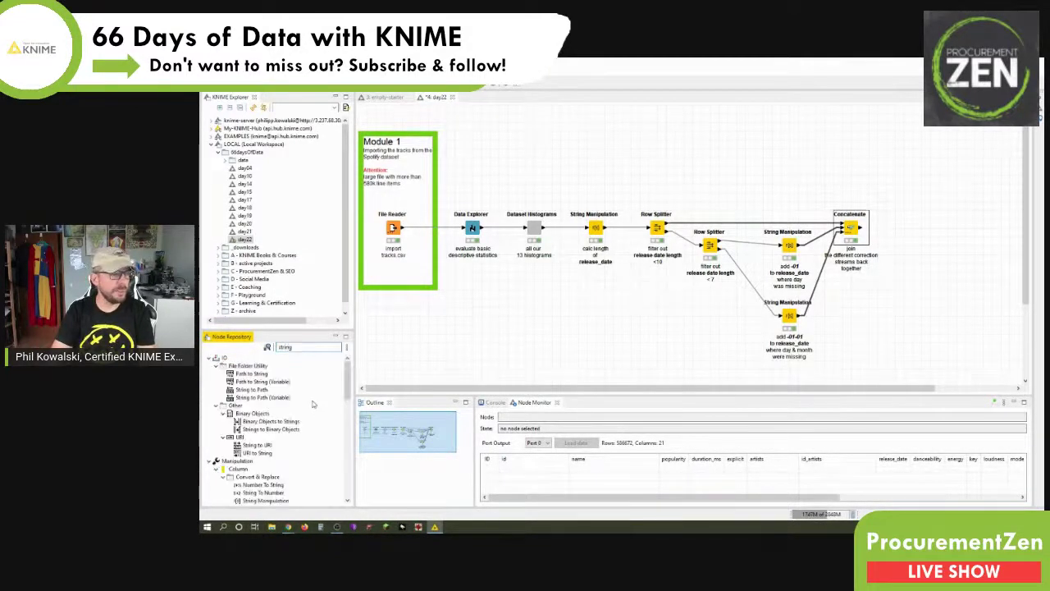
text( to )
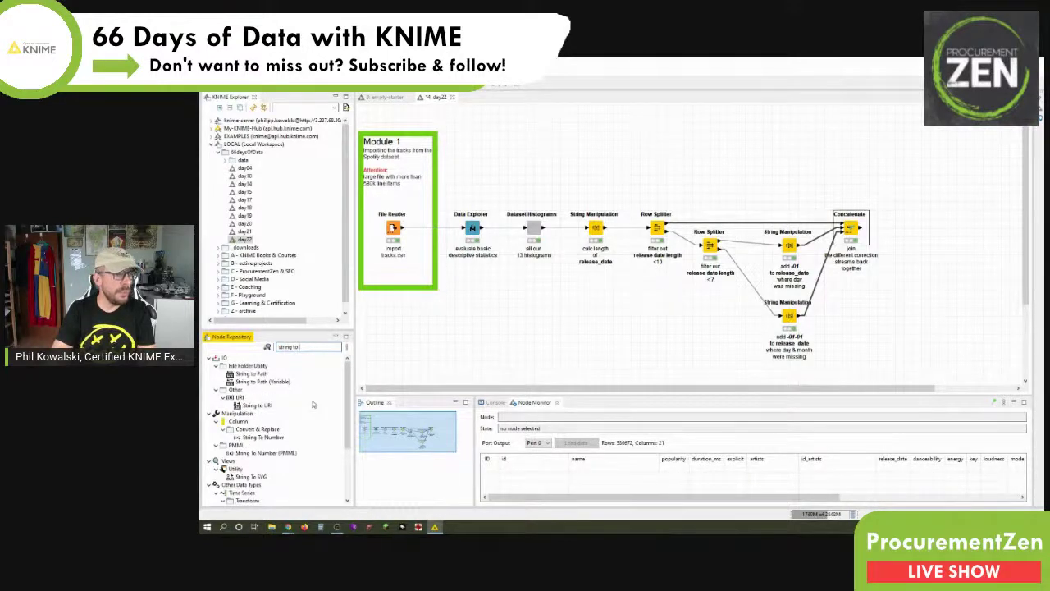
text(date)
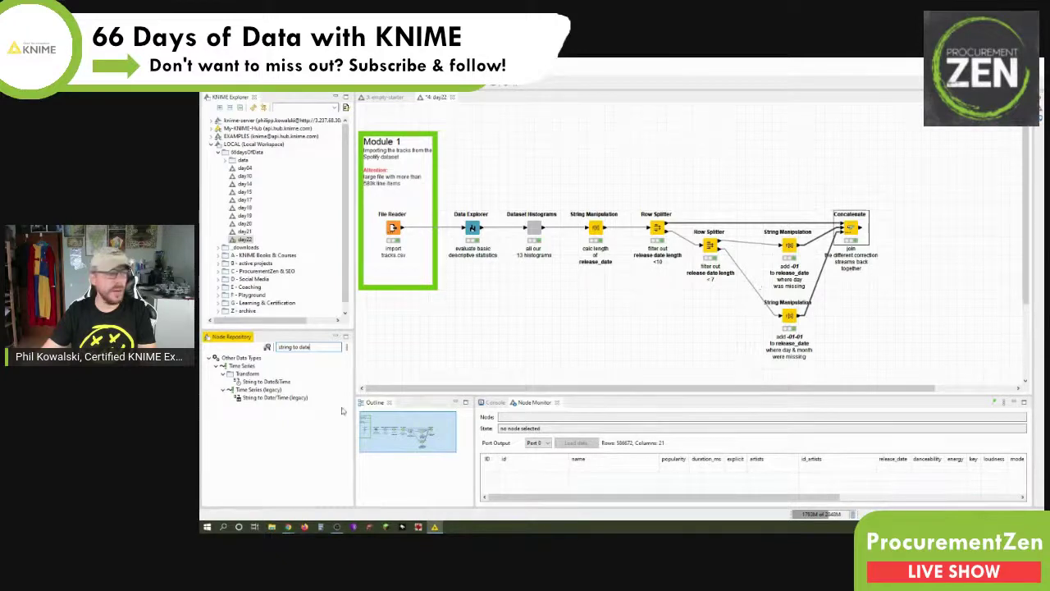
drag(264, 383, 916, 233)
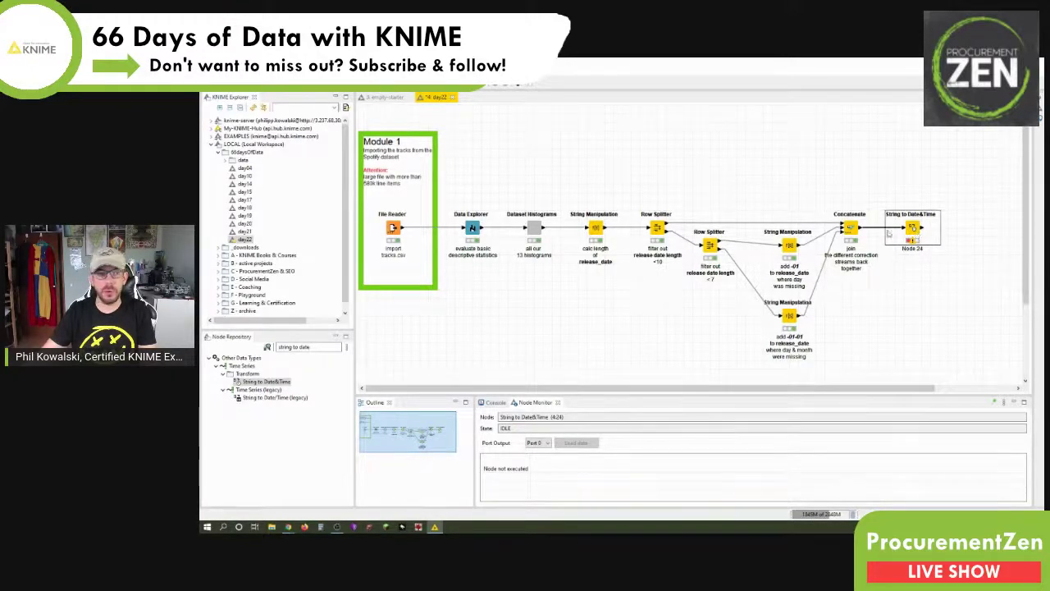
Reopen the Concatenate node's Concatenated table to check it, then close it.
click(857, 232)
right_click(858, 233)
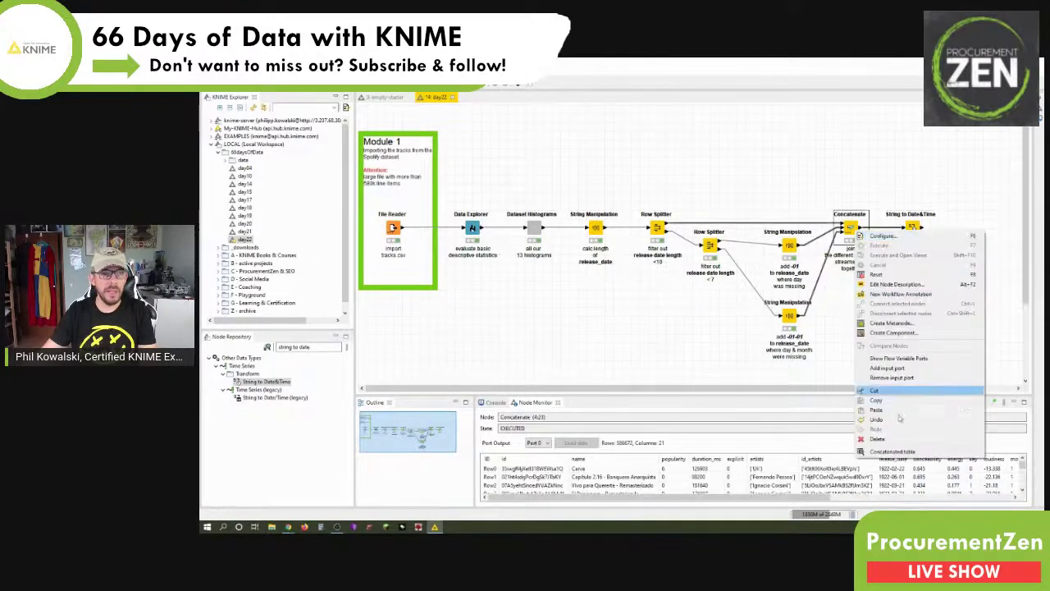
click(893, 451)
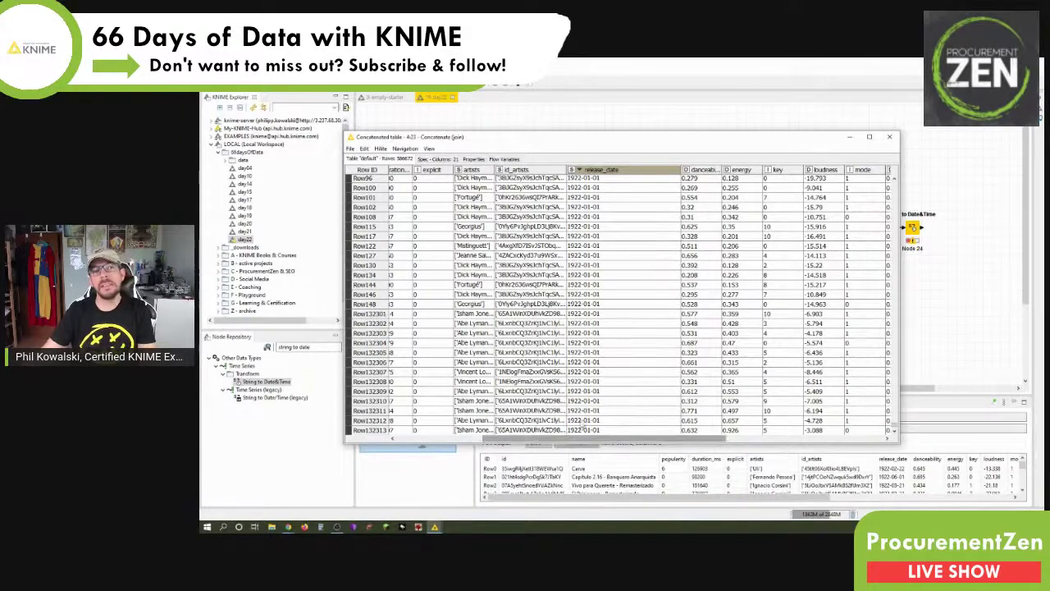
click(889, 137)
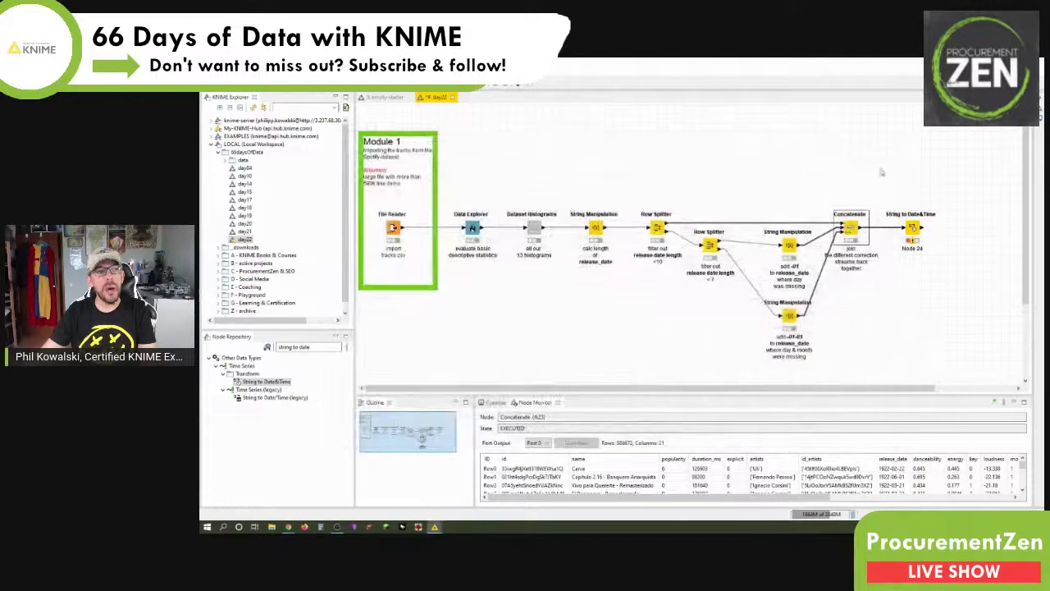
Configure String to Date&Time to convert only release_date to Date, guessing the yyyy-MM-dd format.
double_click(912, 229)
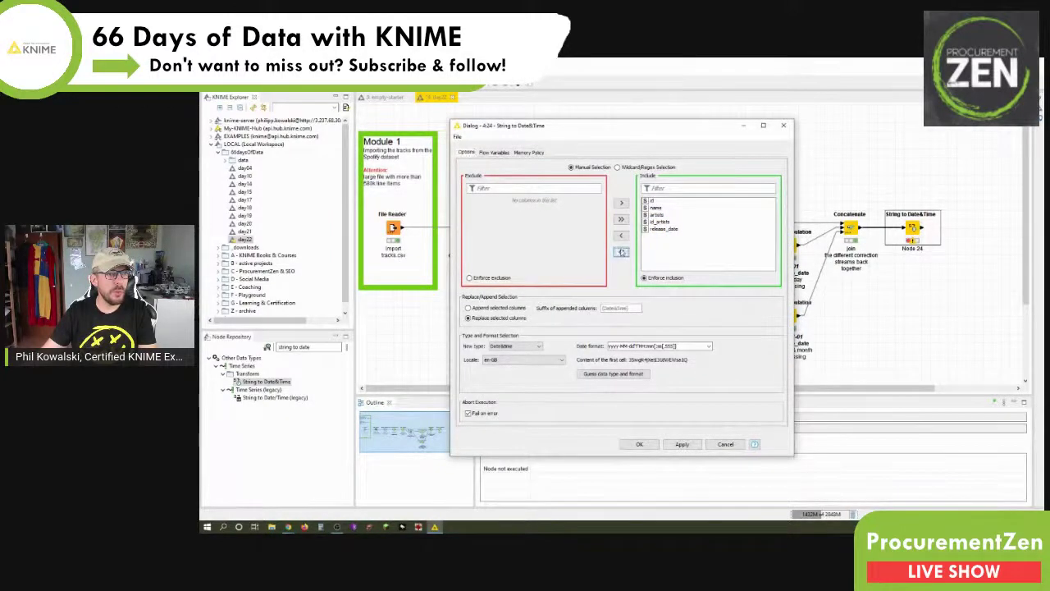
click(621, 251)
click(489, 229)
click(621, 203)
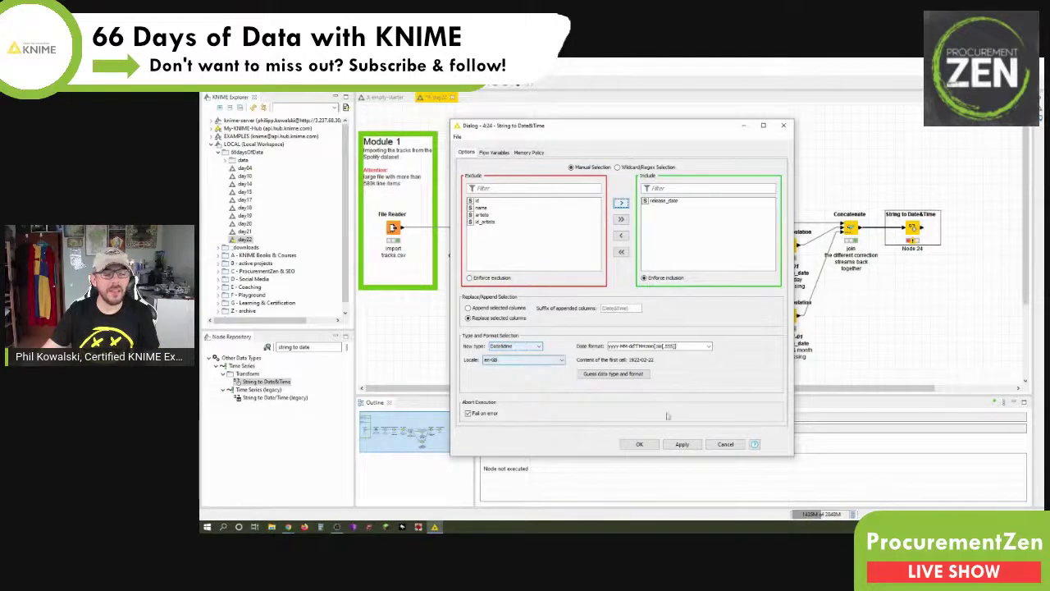
click(514, 346)
click(515, 354)
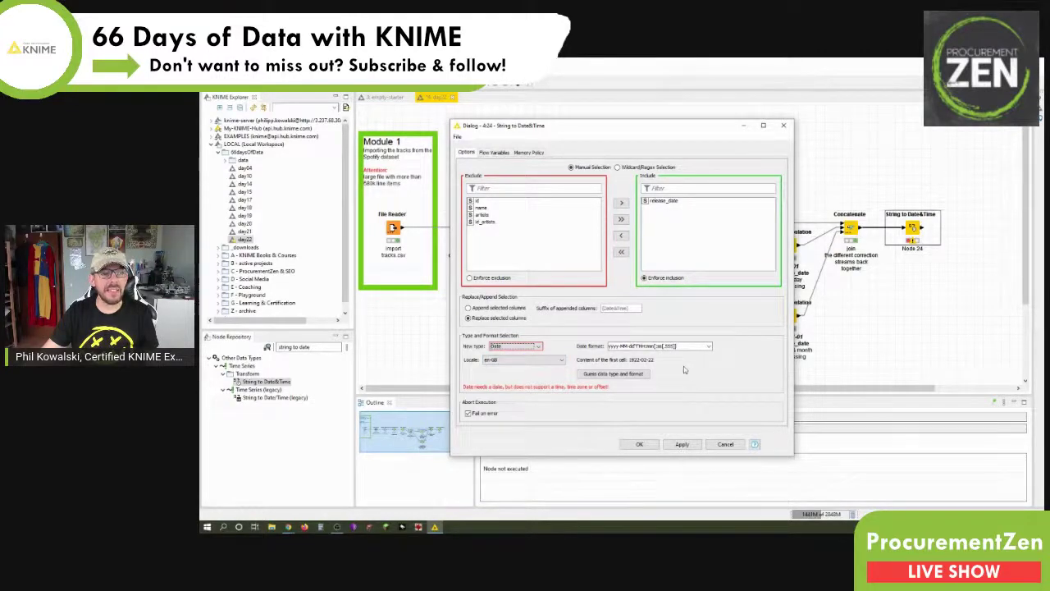
click(621, 374)
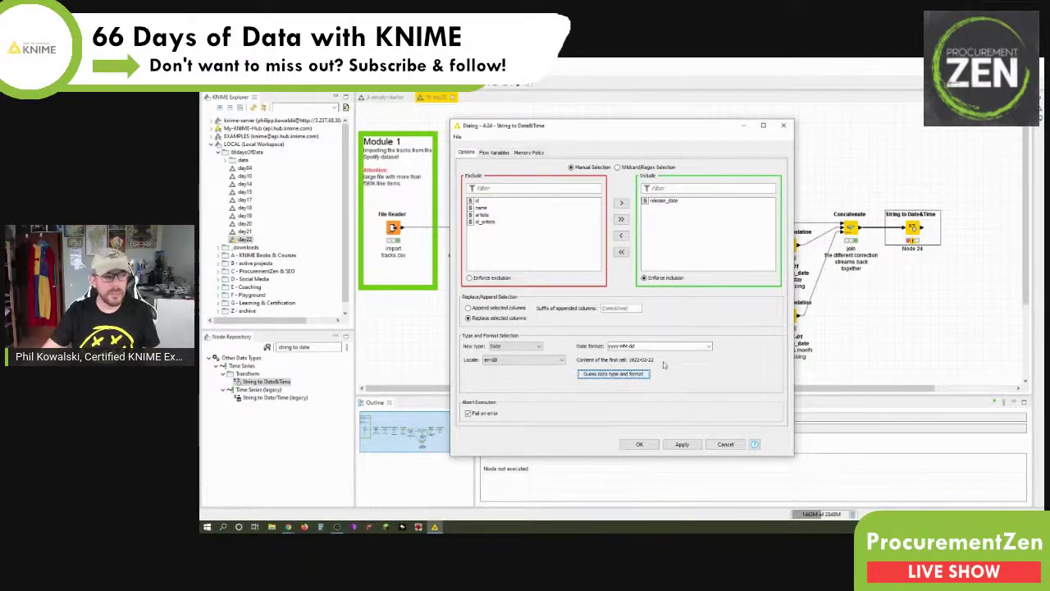
Confirm the settings and label the node 'convert release_date to date&time' with release_date bold.
click(647, 445)
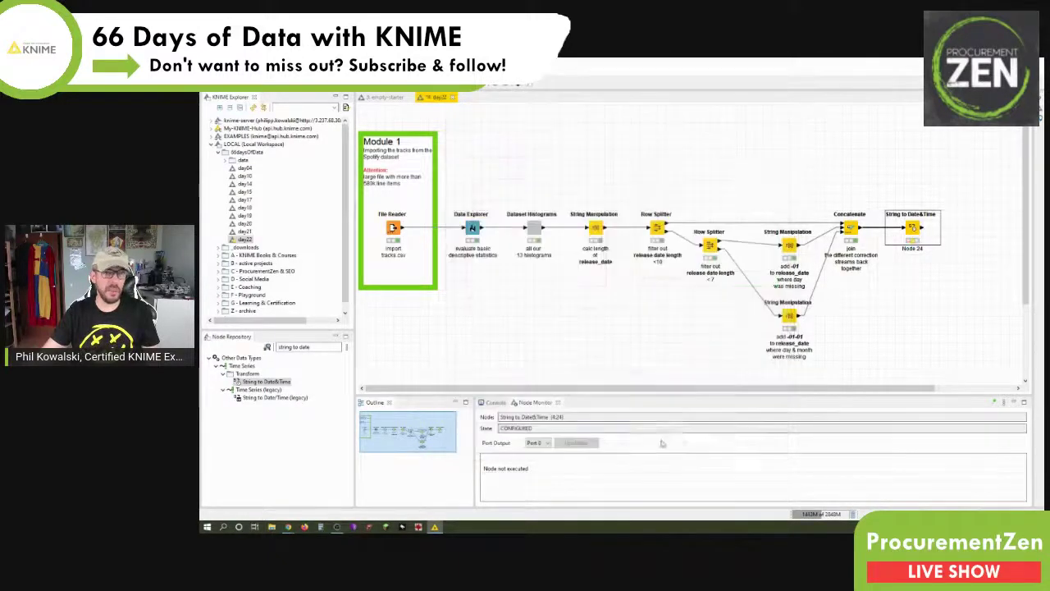
key(F2)
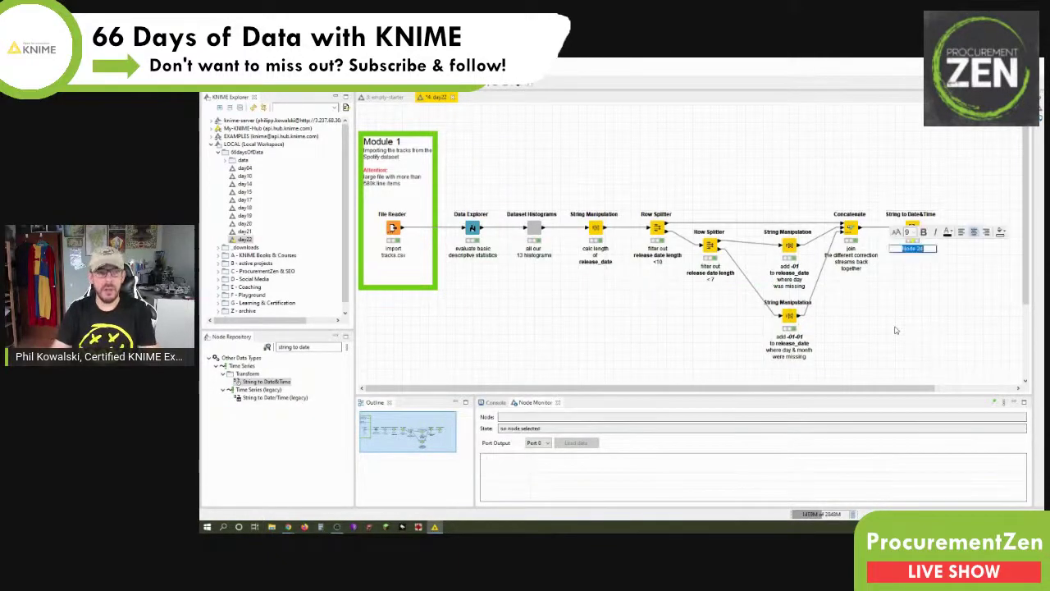
text(convert releas)
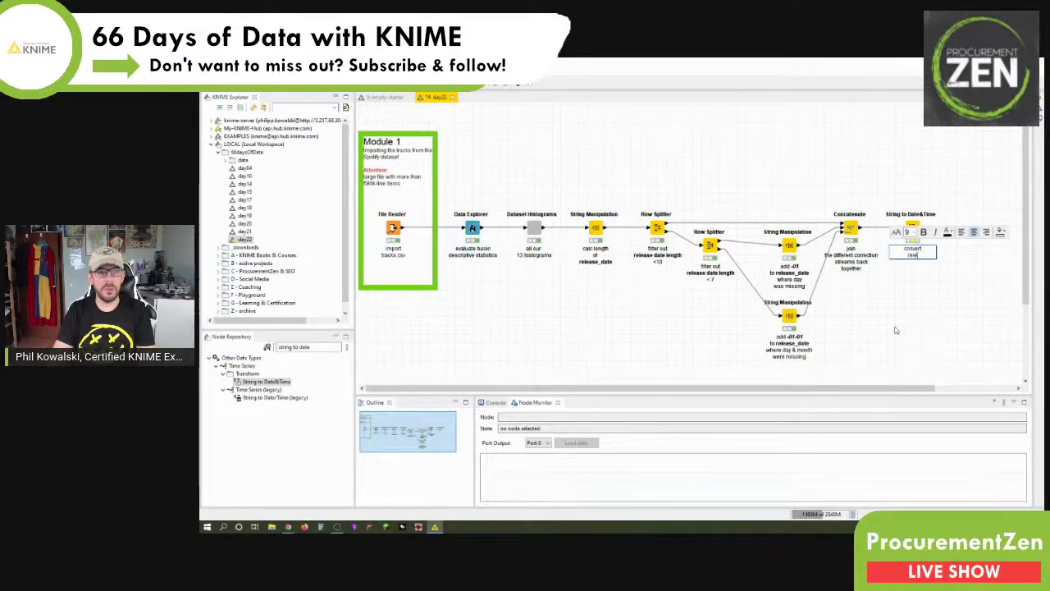
text(e_date)
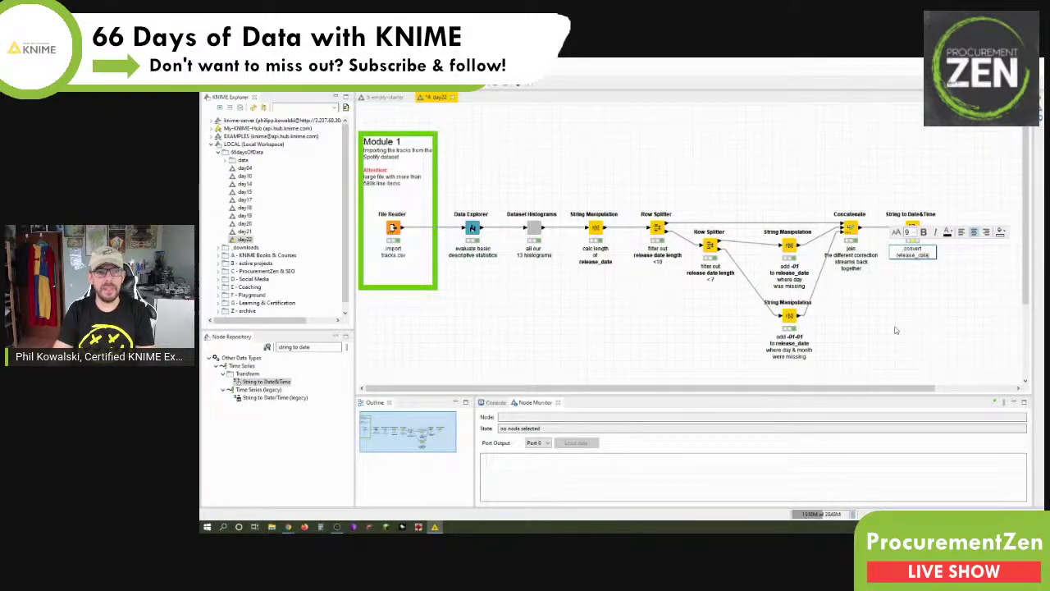
key(Return)
text(to date)
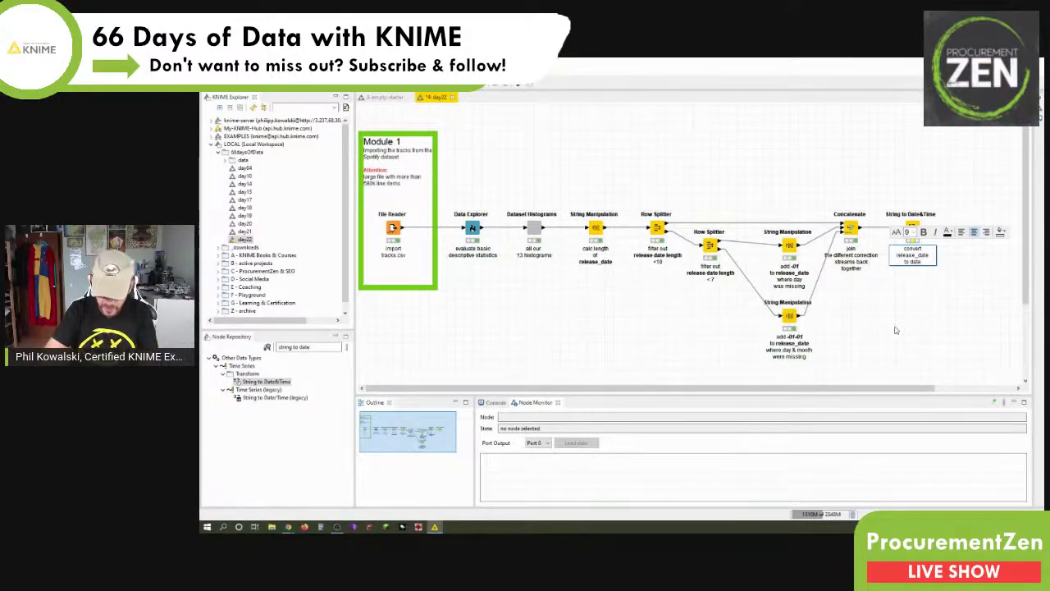
text(&time)
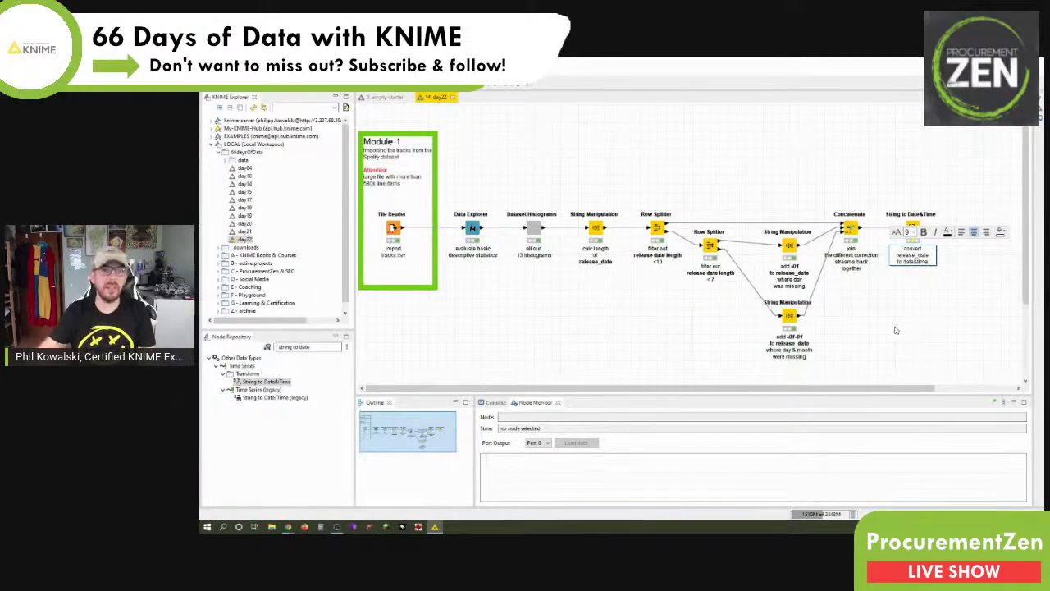
key(Up)
key(shift+Home)
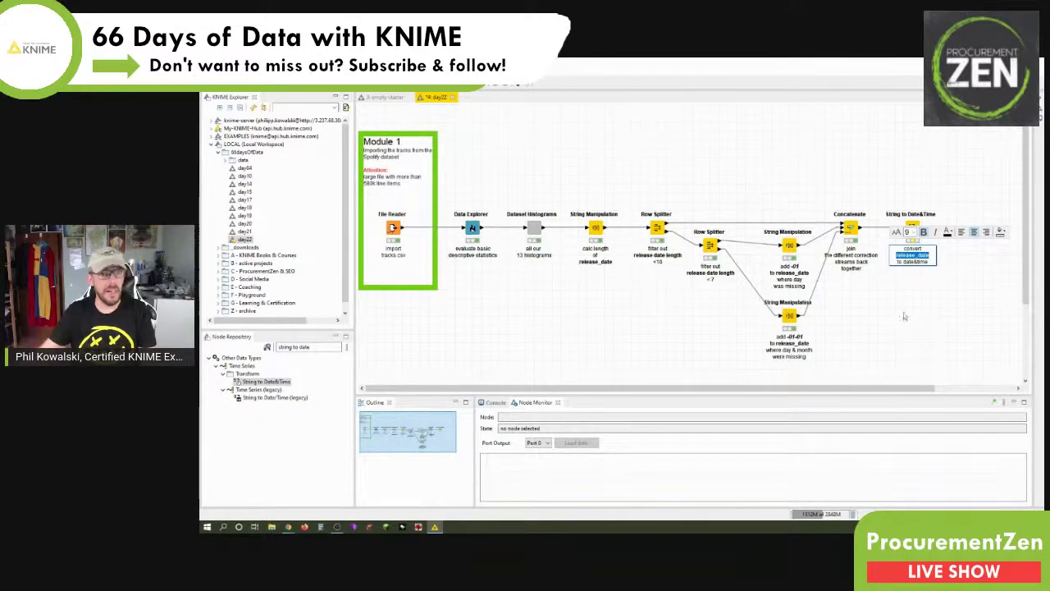
key(ctrl+b)
click(905, 317)
Execute the String to Date&Time node, open its output table, and widen release_date.
right_click(913, 231)
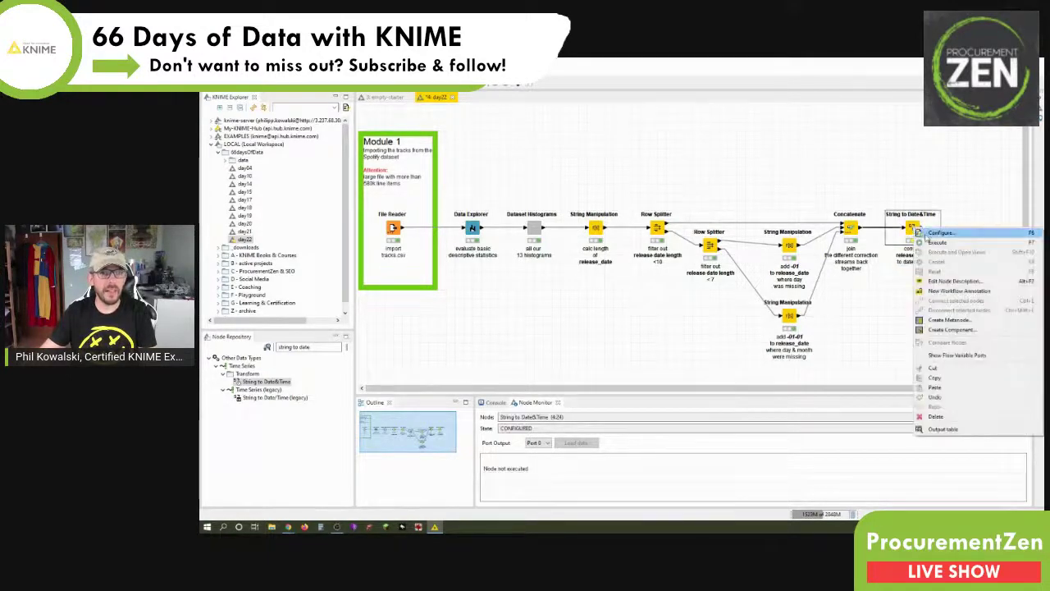
click(951, 242)
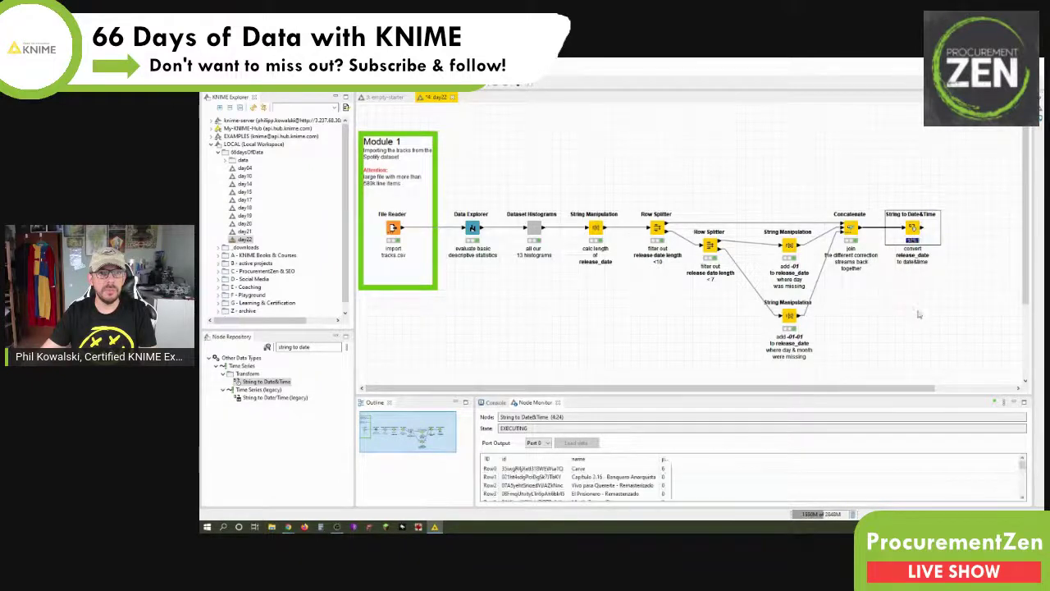
right_click(913, 231)
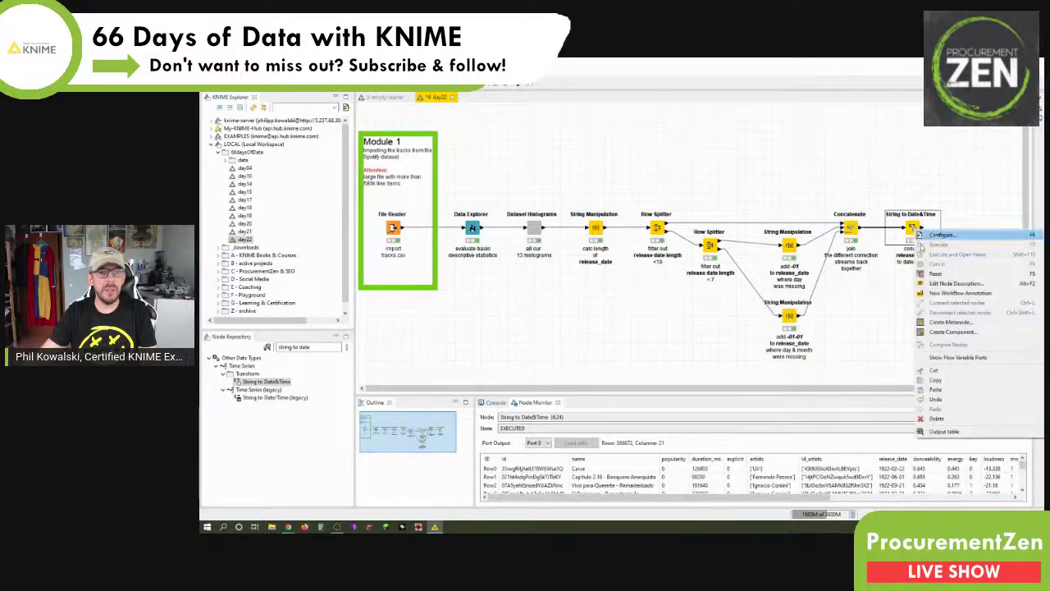
click(946, 431)
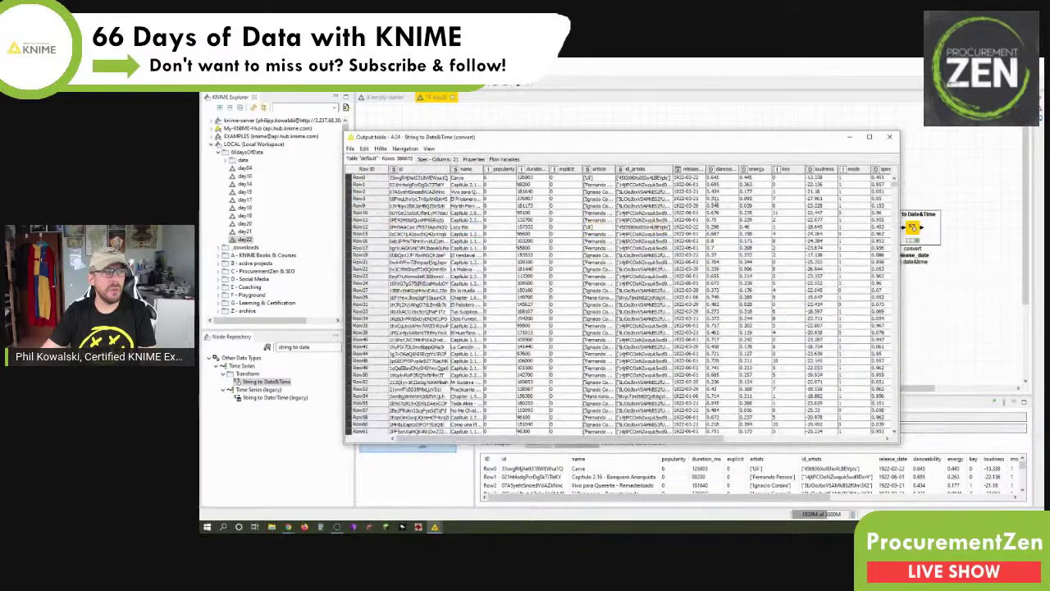
drag(706, 169, 806, 169)
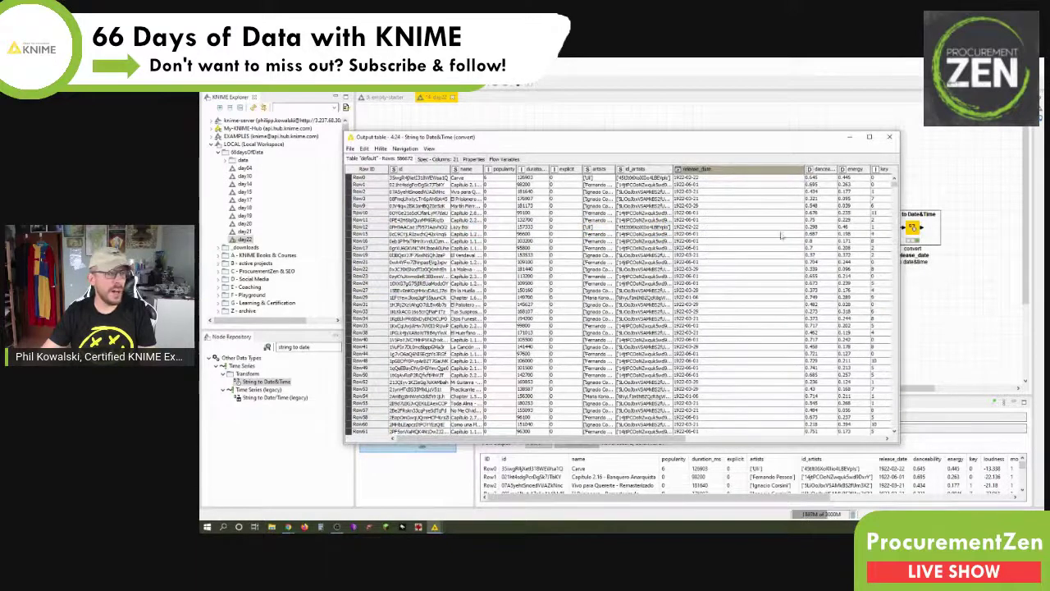